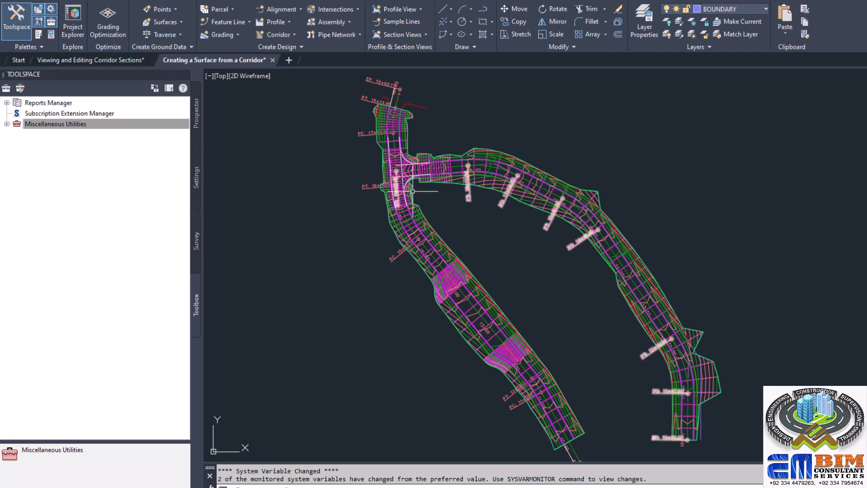
Step: Review the open drawings and data shortcuts in Prospector and the Miscellaneous Utilities in the Toolbox
mouse_move(370, 174)
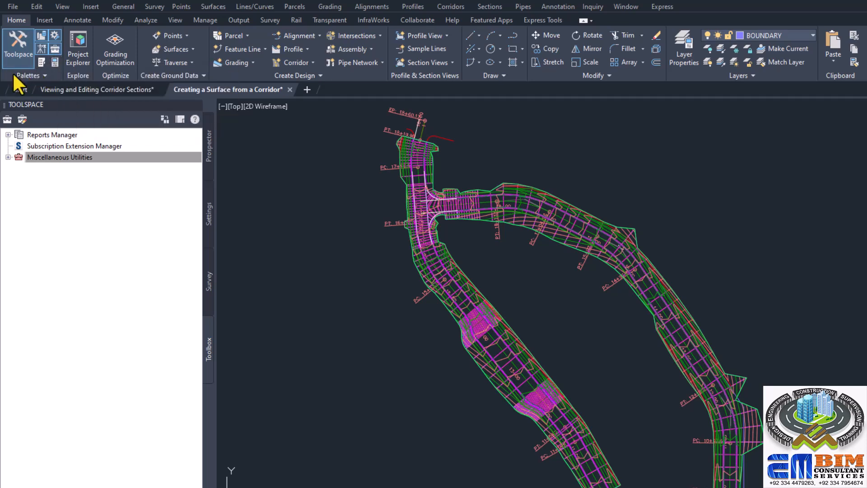
click(56, 48)
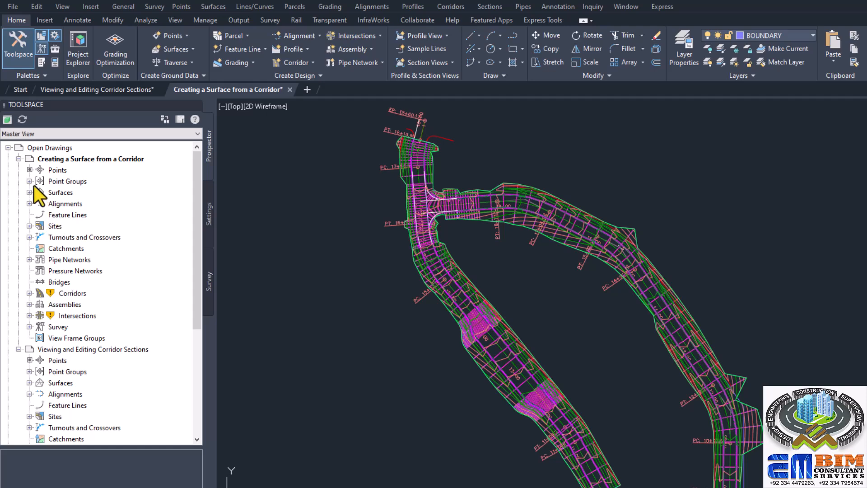
click(19, 158)
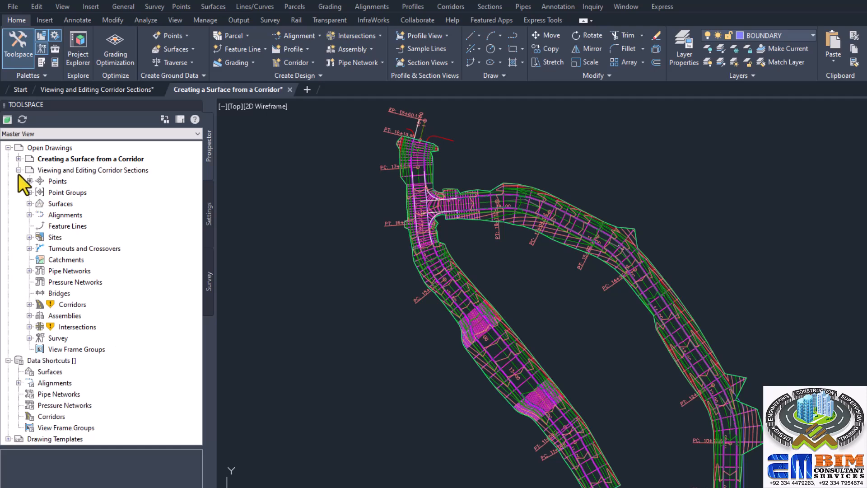
click(18, 170)
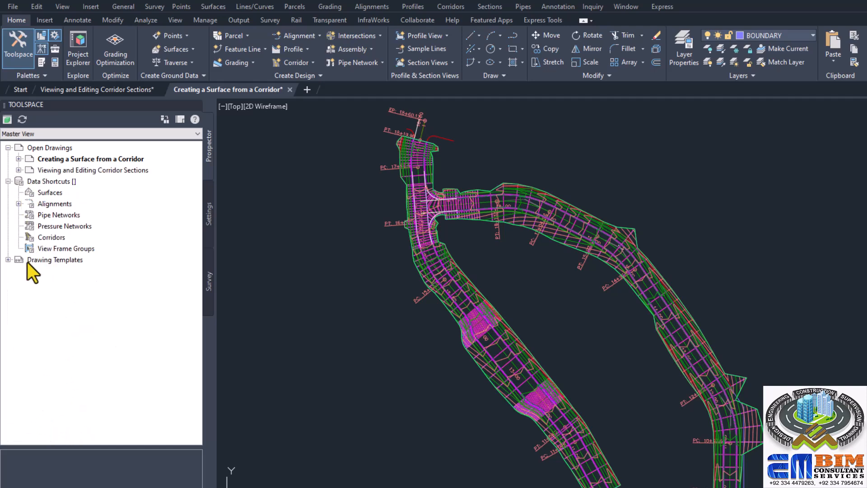
click(19, 204)
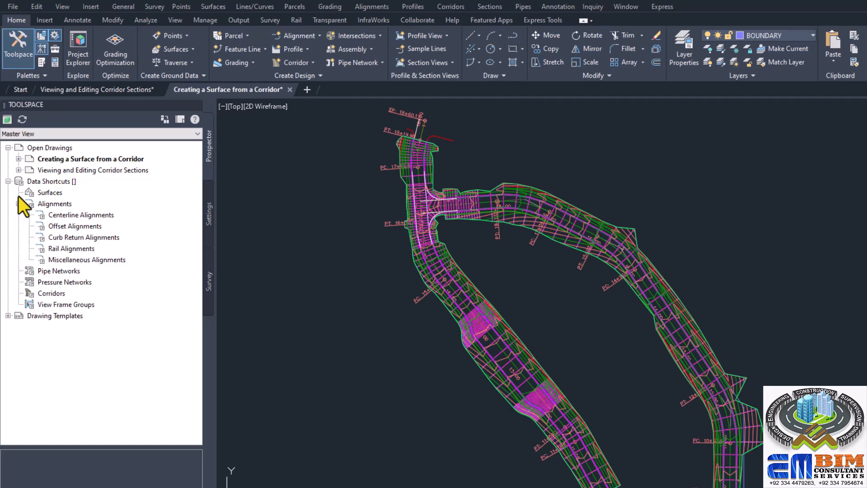
click(8, 181)
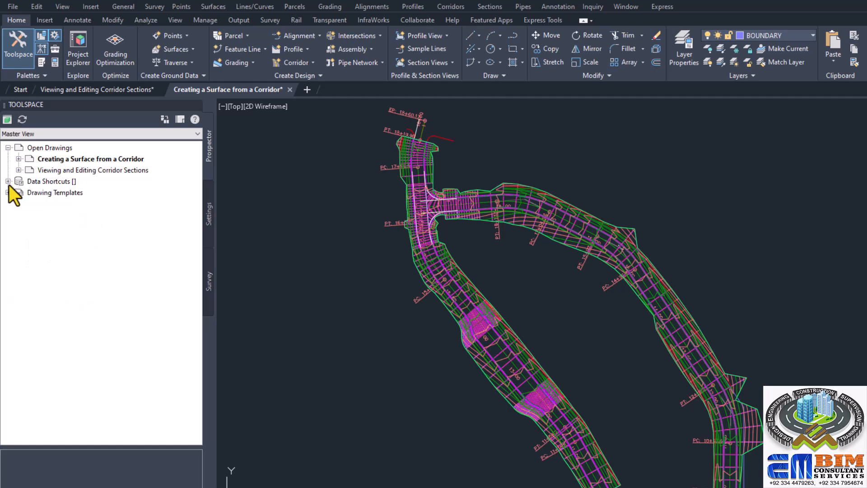
click(8, 182)
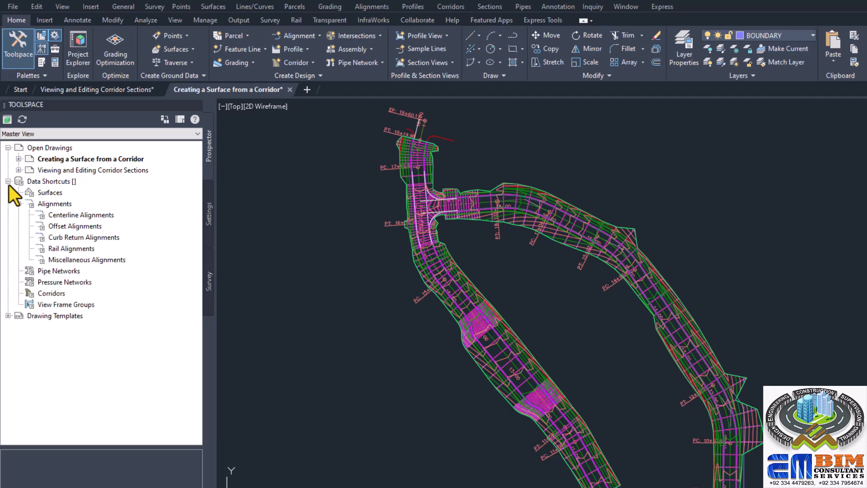
click(54, 48)
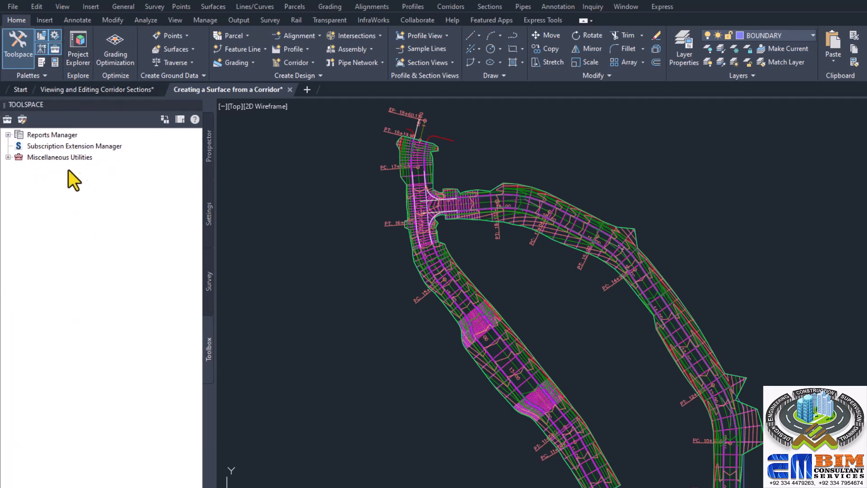
click(8, 158)
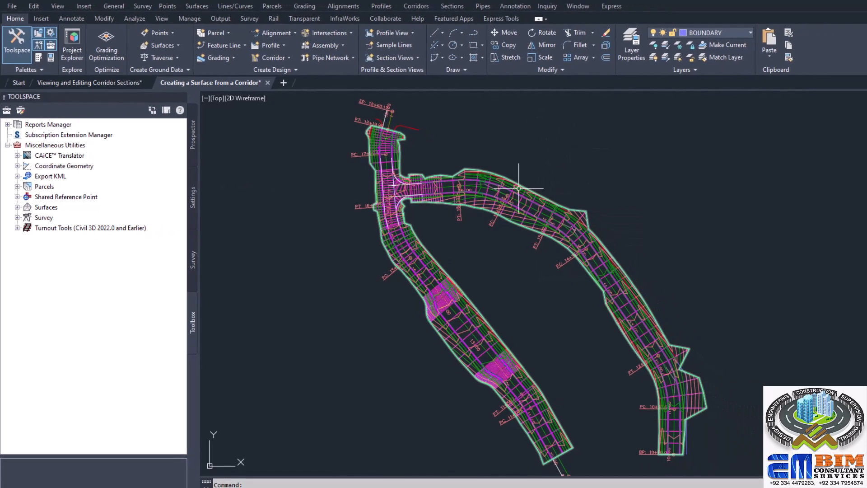
Step: Run Extract Corridor Solids on Corridor - 1, including all of its regions
scroll(518, 188, up, 5)
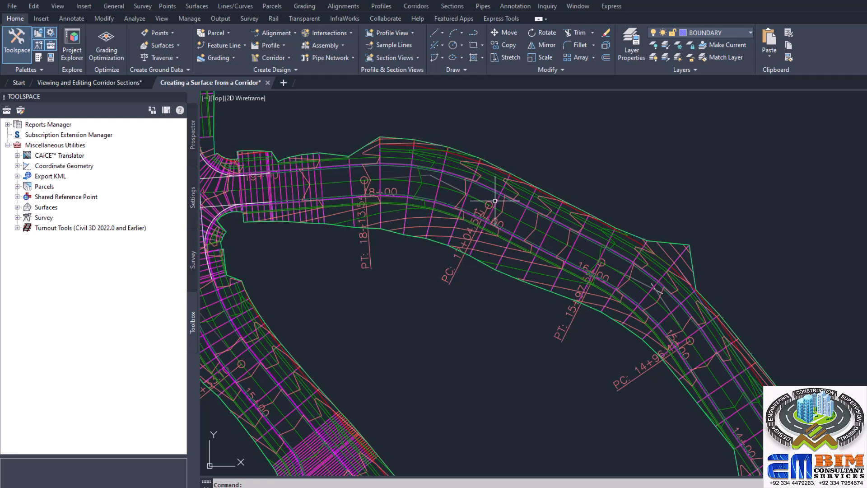
click(498, 200)
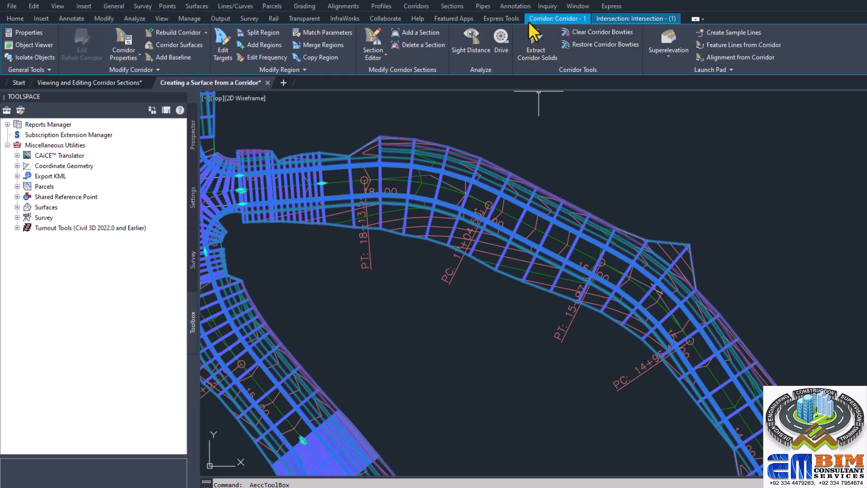
click(535, 51)
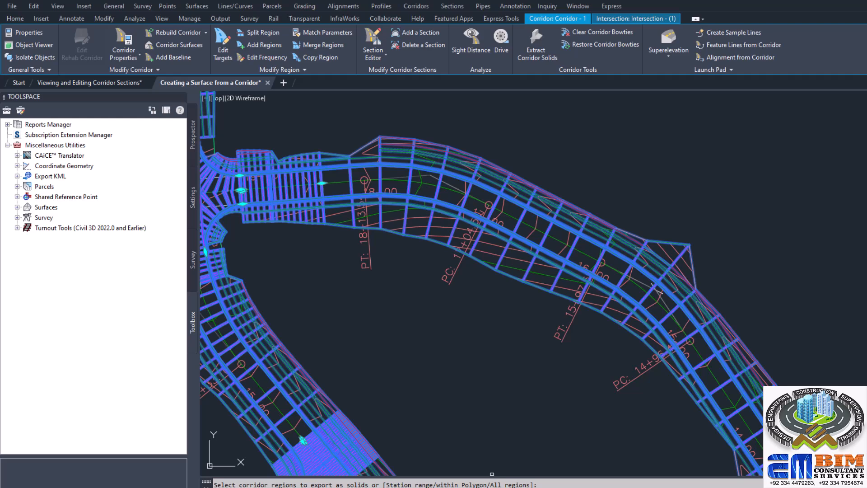
key(Return)
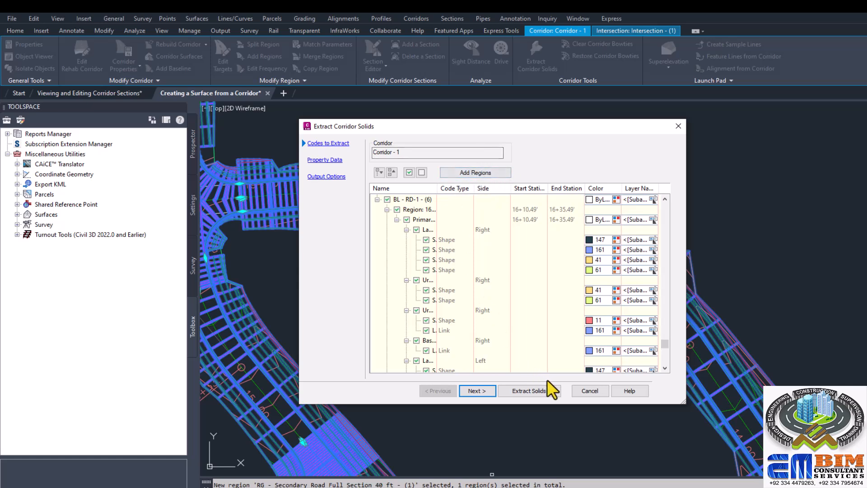
Step: Accept the codes to extract and property data, and choose AutoCAD 3D Solids (based on corridor sampling) as output object type
click(471, 395)
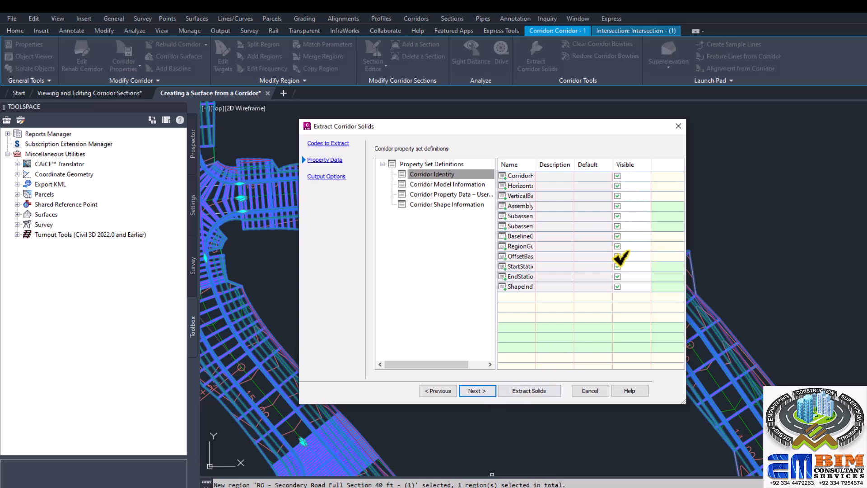
click(475, 391)
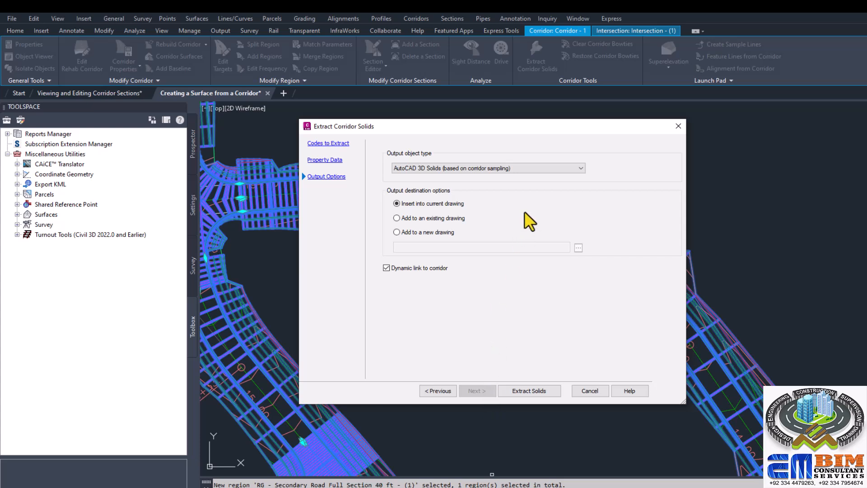
click(499, 168)
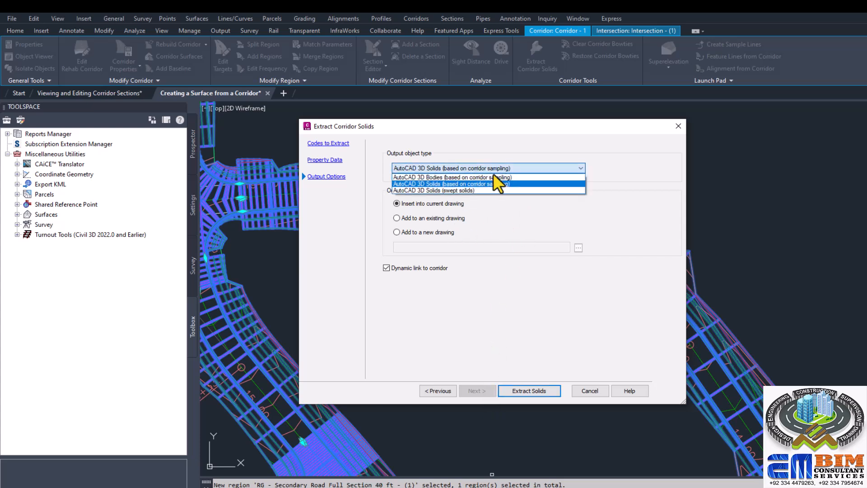
click(459, 184)
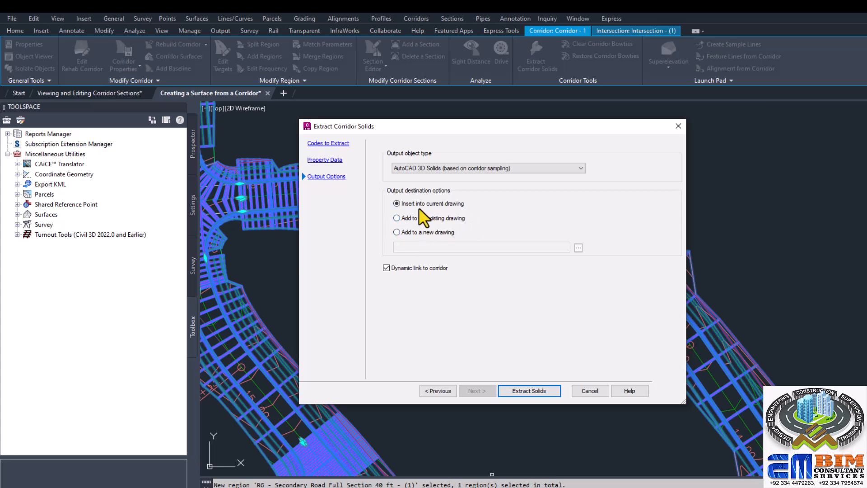
Step: Set the output destination to a new Desktop drawing named Creating Solids from corridor.dwg
click(397, 232)
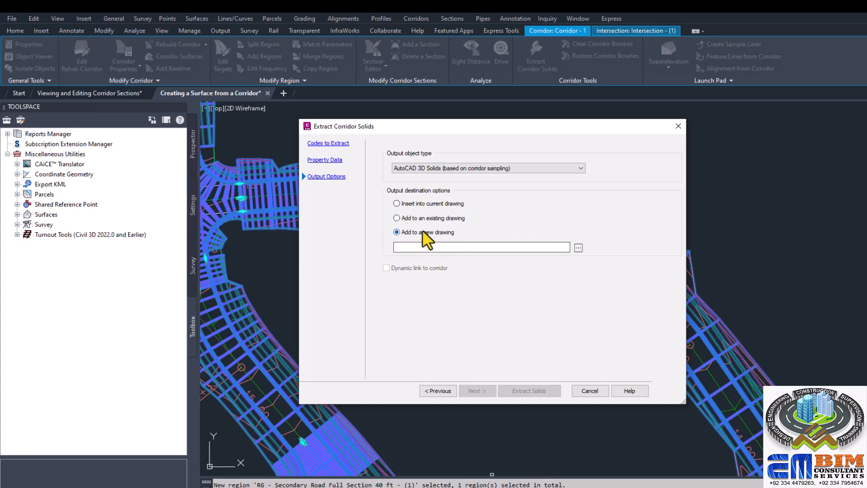
click(578, 247)
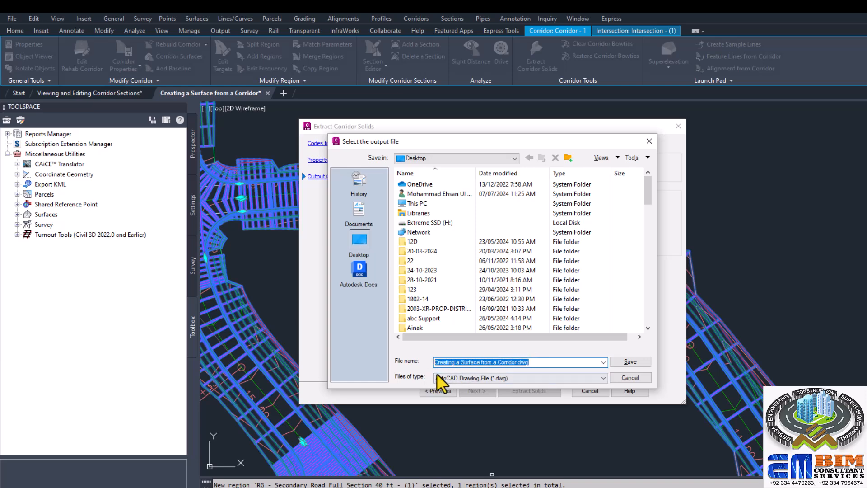
text(cREATING)
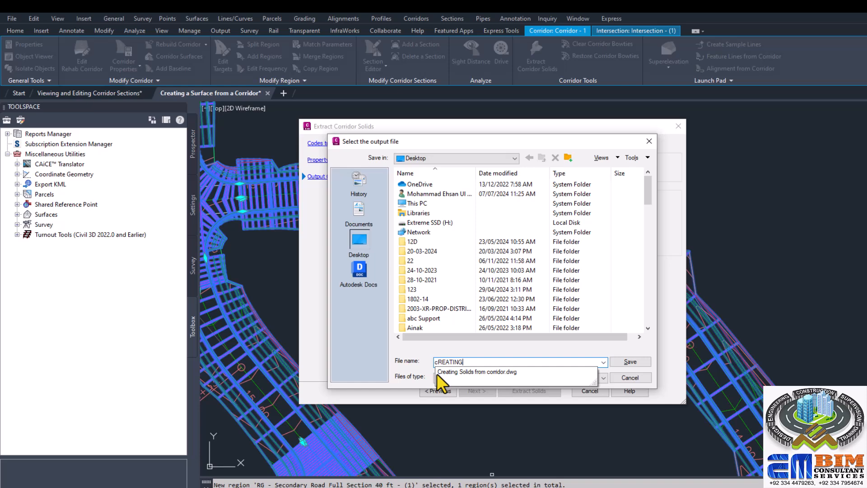
key(BackSpace)
key(BackSpace)
key(BackSpace)
key(BackSpace)
key(BackSpace)
key(BackSpace)
key(BackSpace)
key(BackSpace)
text(Creating Solids from corridor)
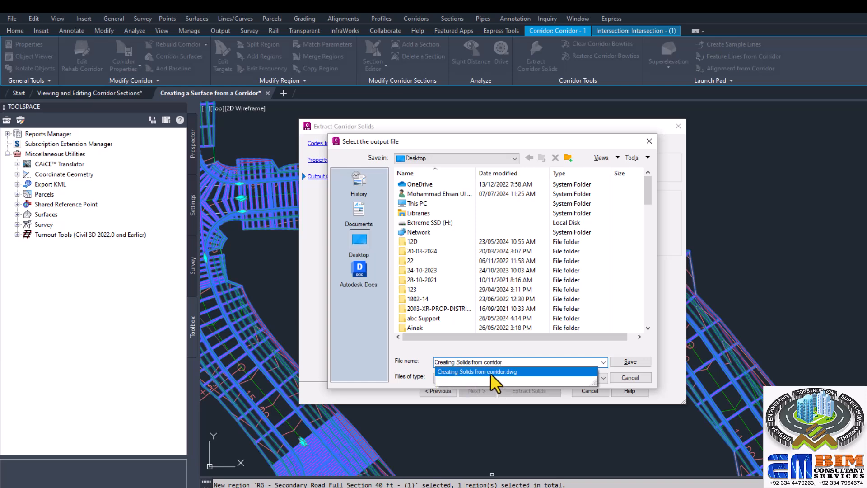
click(510, 372)
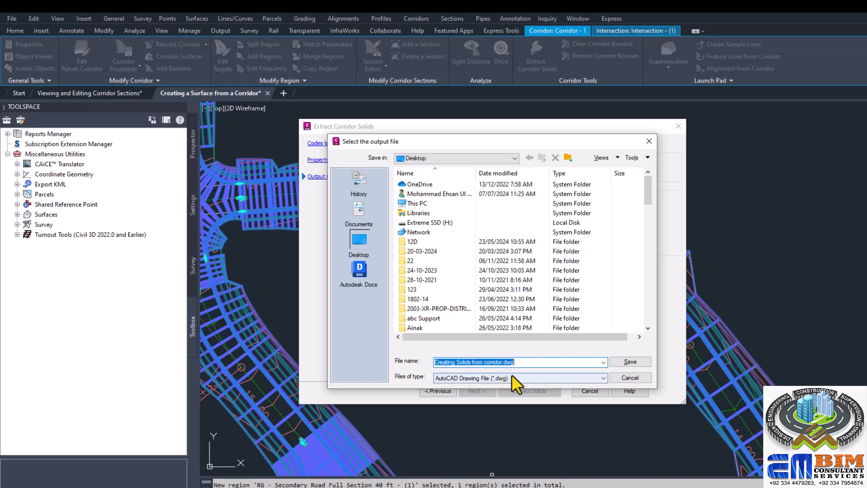
click(631, 362)
click(475, 289)
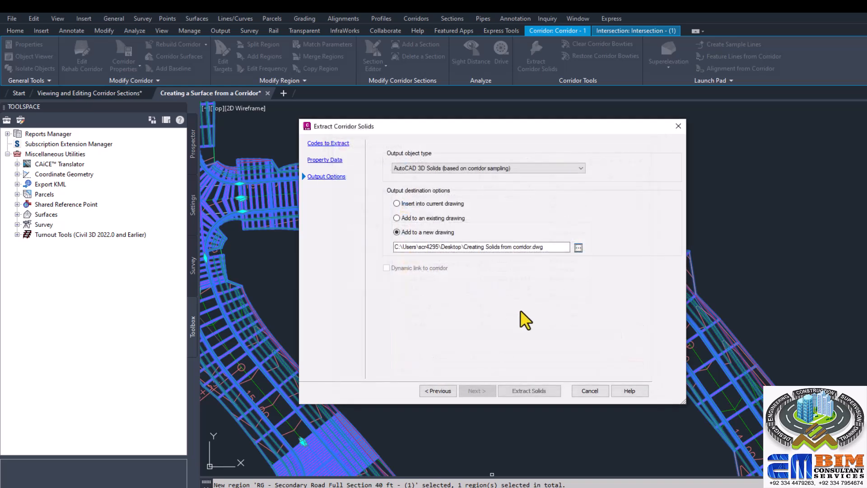
Step: Extract the corridor solids and open Creating Solids from corridor.dwg from the Desktop
click(527, 391)
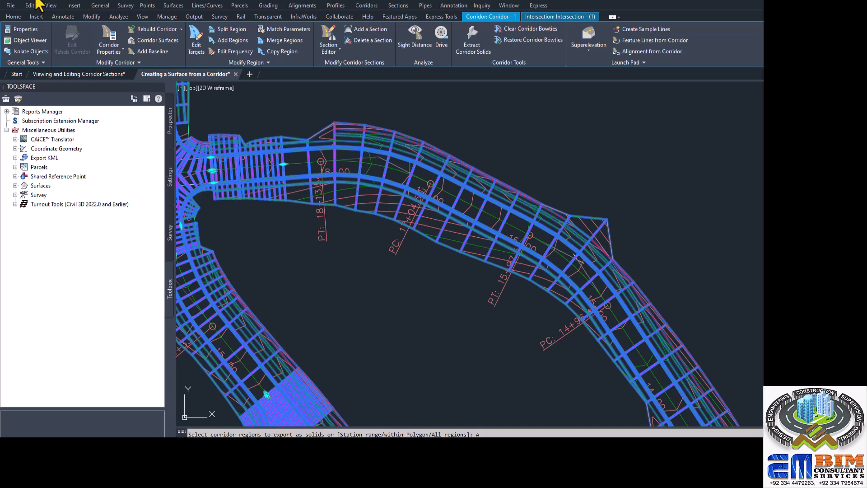
key(Return)
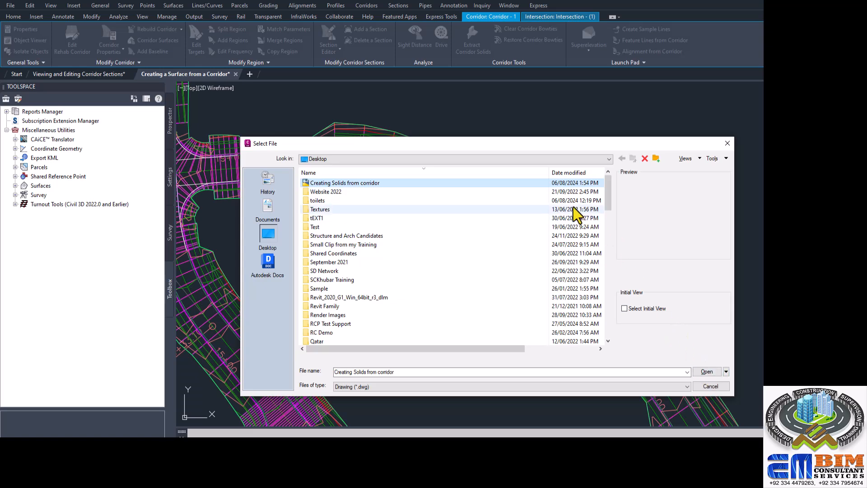
click(706, 371)
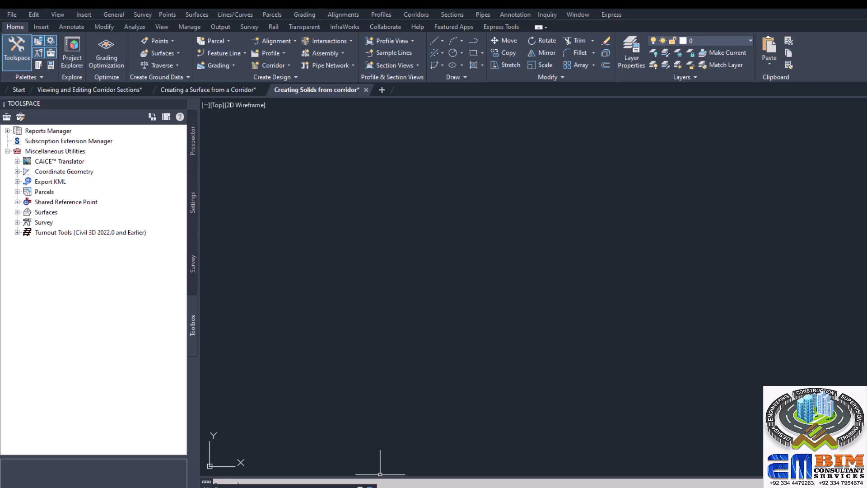
Step: List the object data of a lane solid in the widened part of the main road to check its object type
text(z)
key(Return)
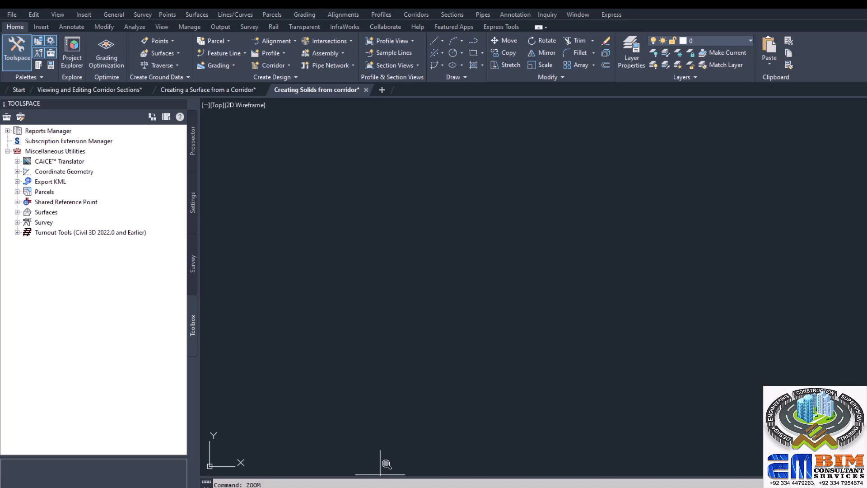
text(e)
key(Return)
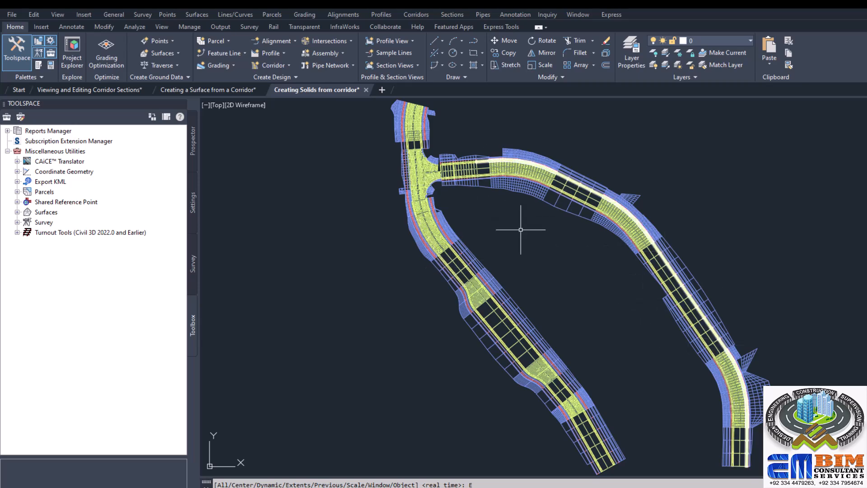
scroll(478, 288, up, 5)
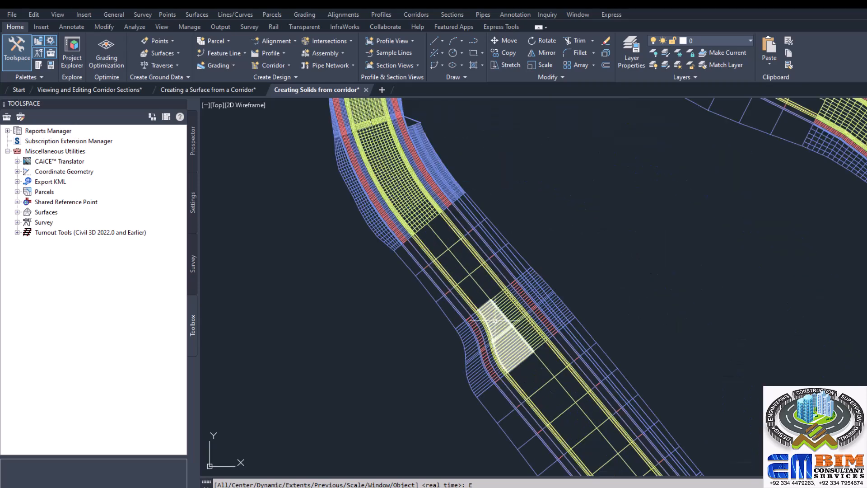
click(495, 320)
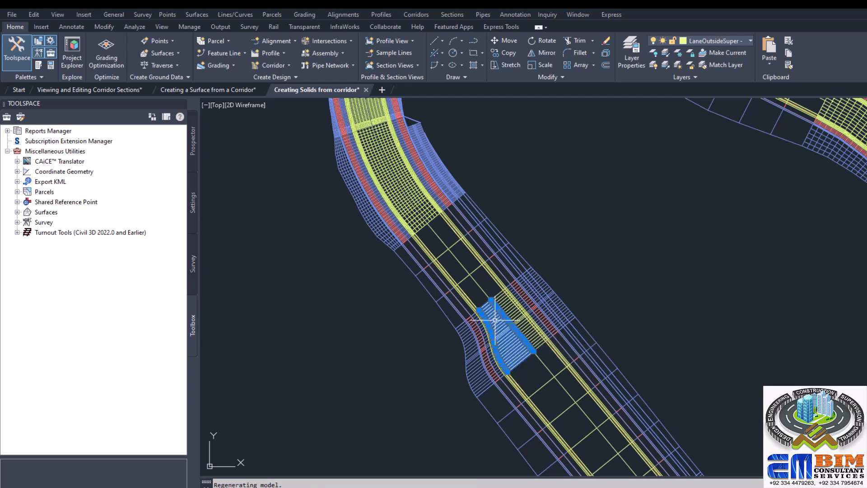
text(li)
key(Return)
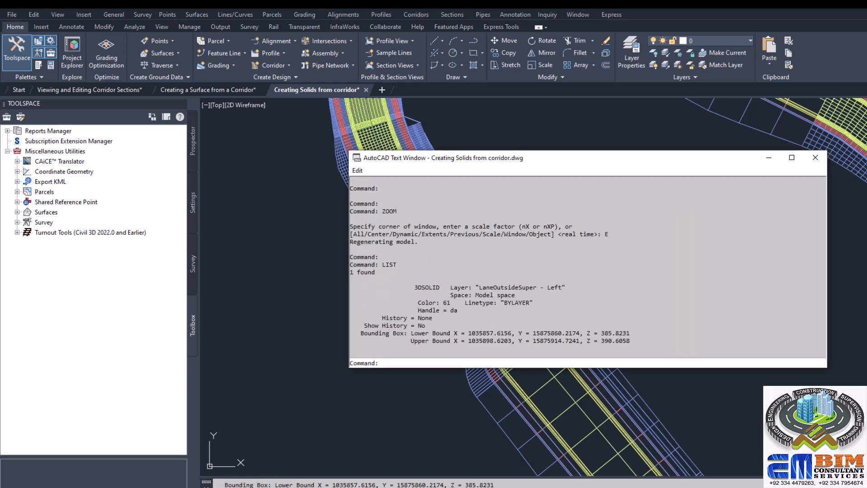
drag(414, 287, 432, 287)
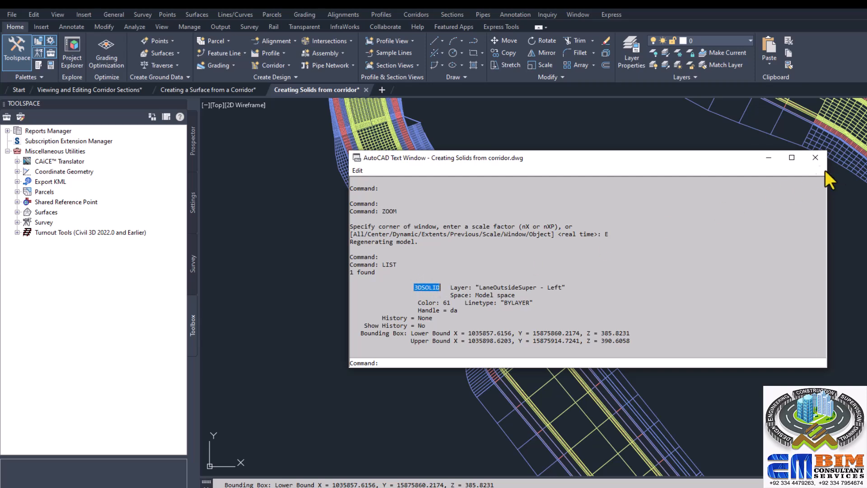
click(815, 157)
Step: Select all extracted corridor solids in the drawing and open them in the Object Viewer
scroll(550, 262, down, 5)
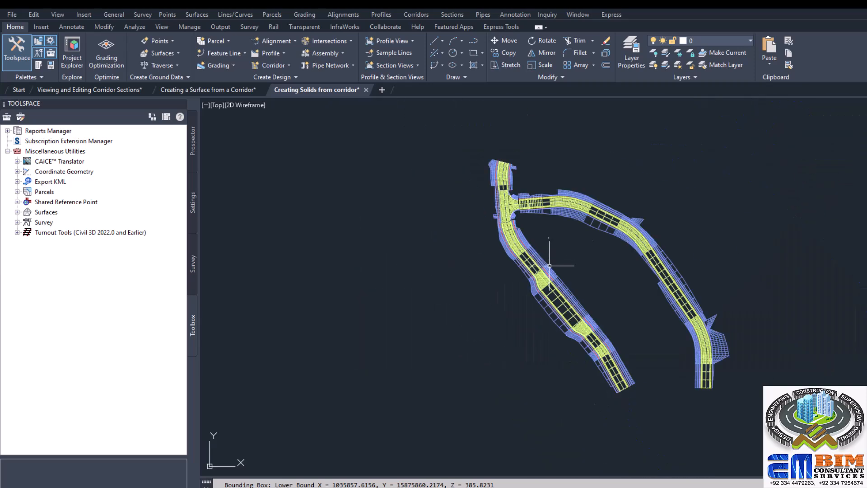
click(469, 438)
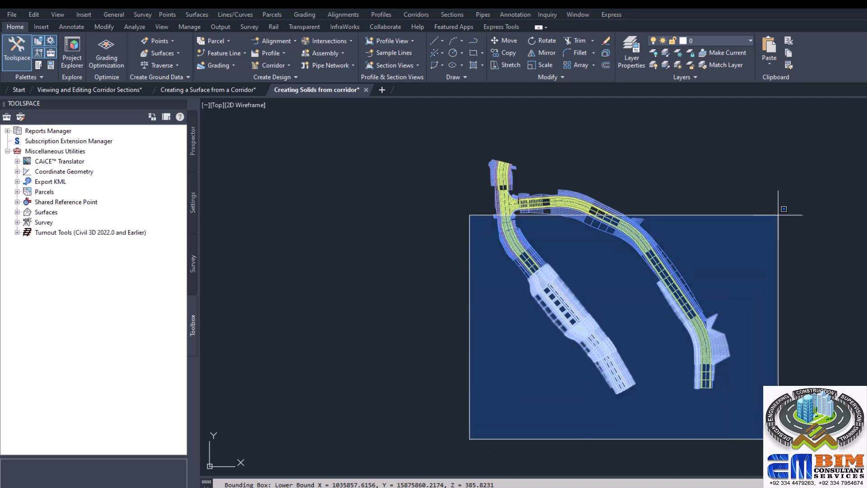
click(759, 130)
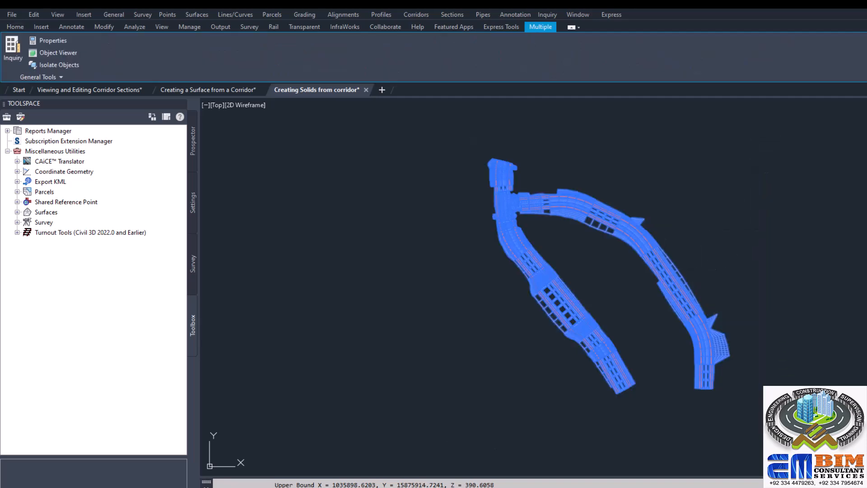
right_click(668, 271)
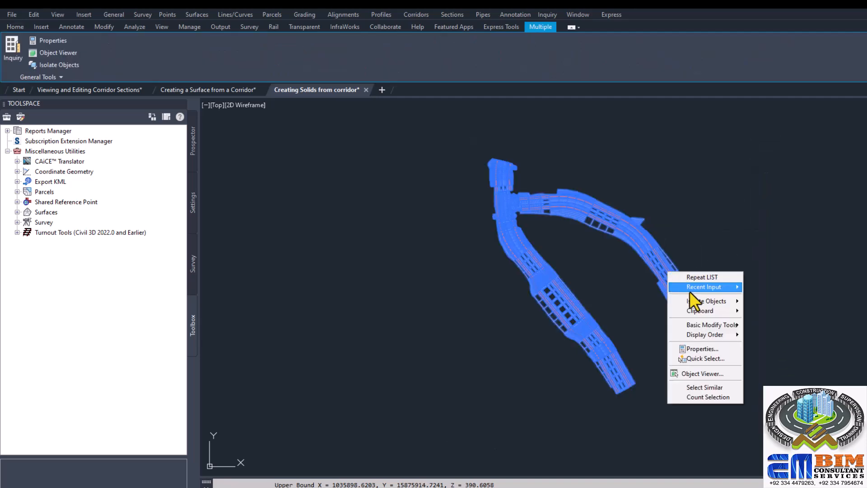
click(698, 373)
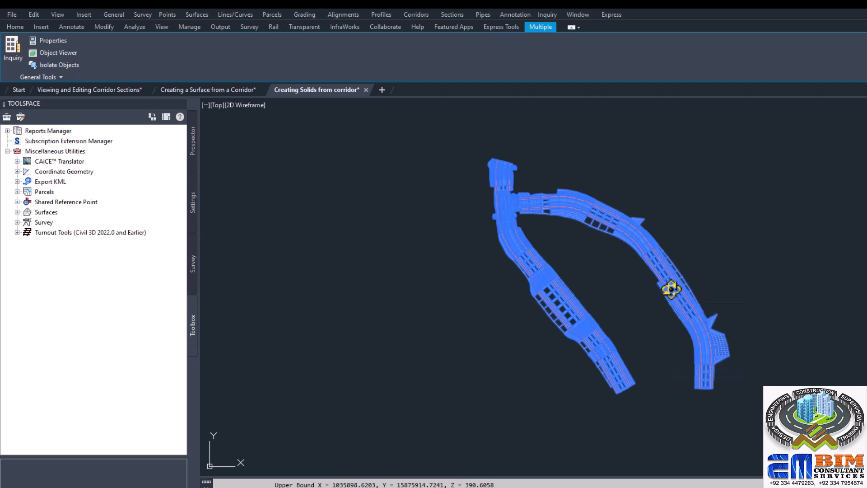
Step: Orbit the shaded corridor solids in the Object Viewer to examine both roads from several angles
mouse_move(673, 290)
mouse_down()
mouse_move(629, 334)
mouse_move(621, 304)
mouse_move(644, 368)
mouse_up()
drag(586, 327, 595, 377)
scroll(650, 344, up, 3)
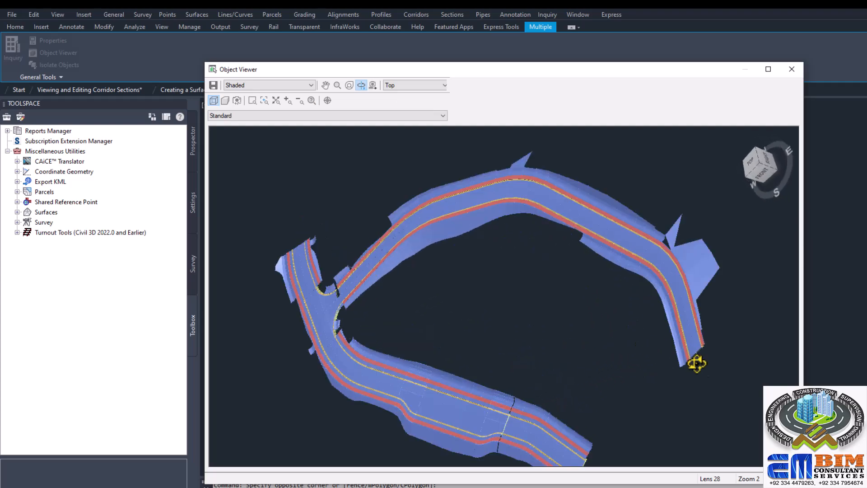
drag(694, 362, 470, 313)
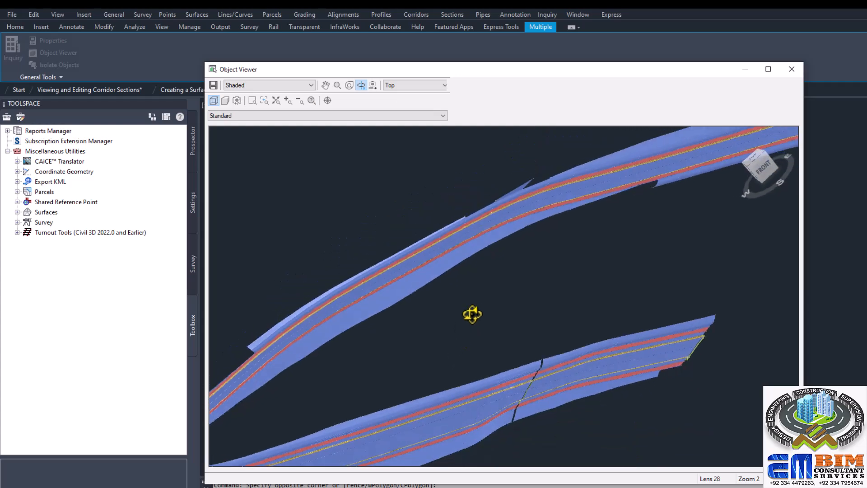
drag(514, 412, 361, 305)
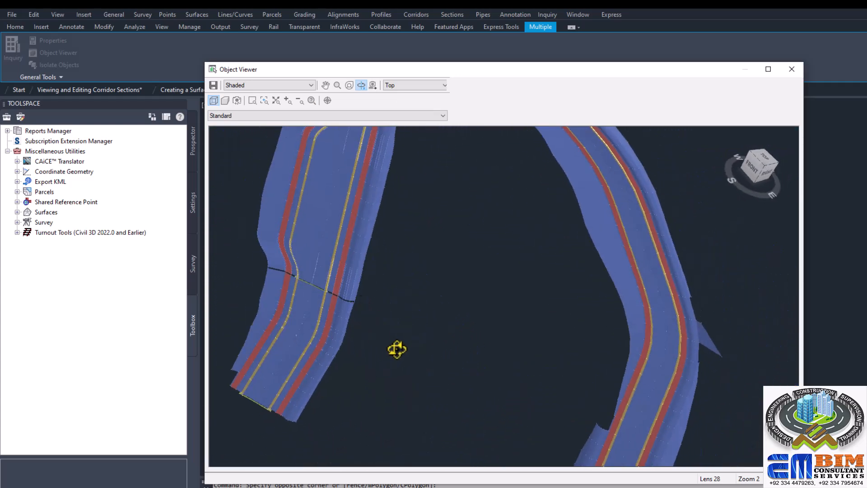
drag(485, 330, 505, 298)
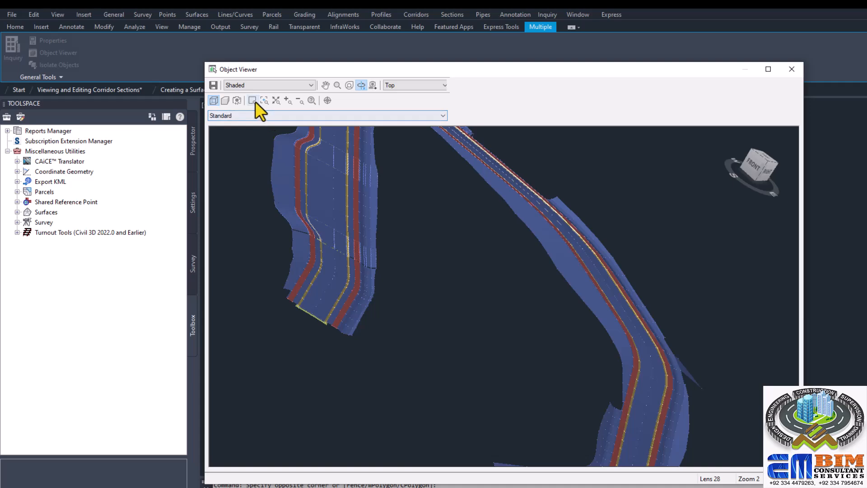
Step: Examine the shaded solids up close at the cut end of the widened main road and return to the whole corridor
drag(255, 361, 391, 263)
mouse_move(503, 323)
mouse_down()
mouse_move(522, 309)
mouse_move(508, 326)
mouse_up()
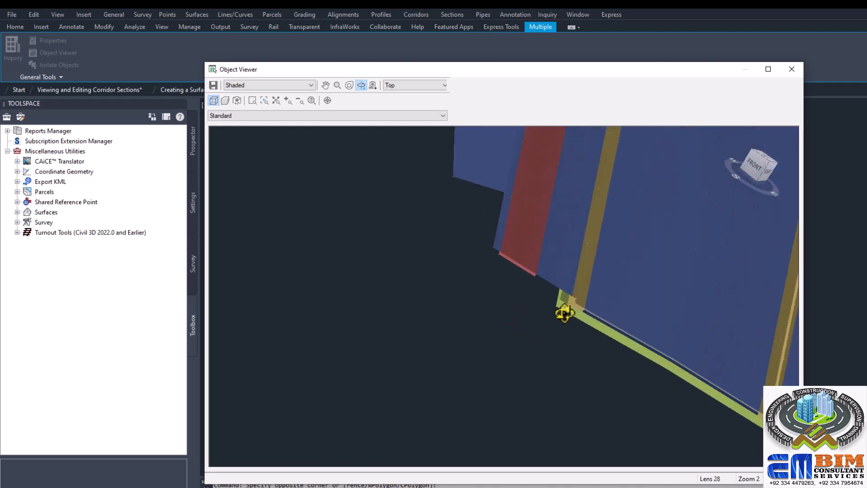
scroll(514, 325, down, 1)
scroll(510, 327, down, 1)
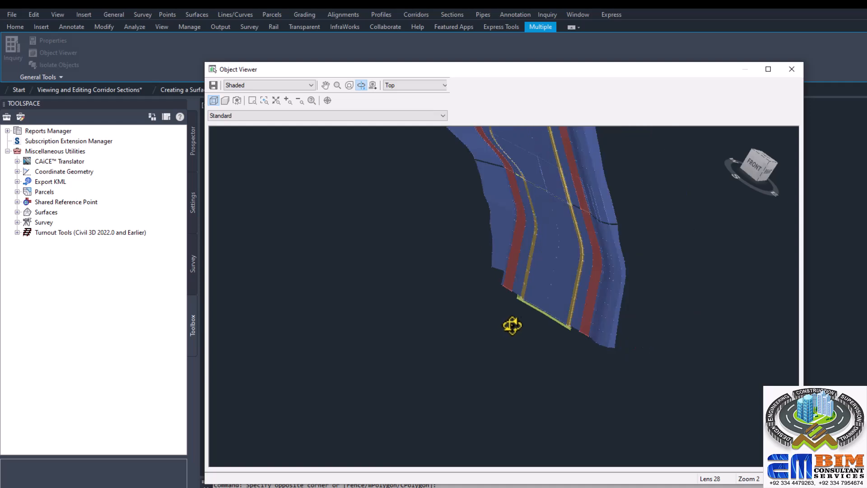
scroll(535, 313, down, 3)
scroll(560, 312, down, 3)
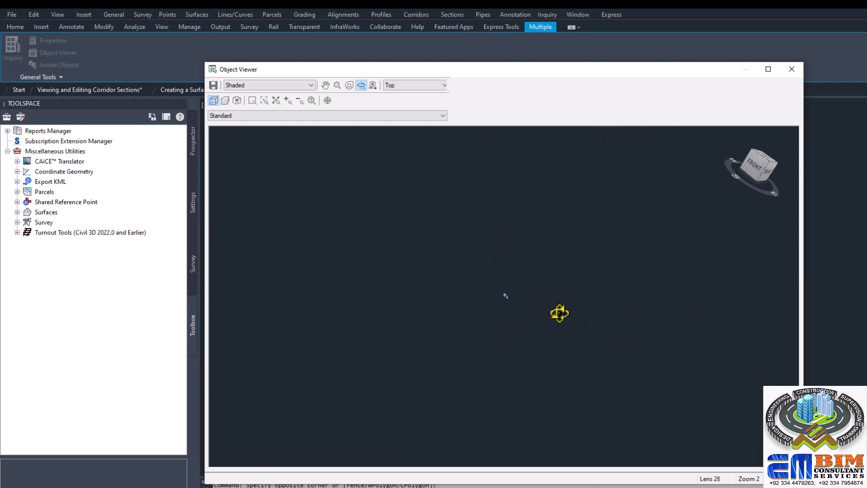
scroll(517, 304, up, 6)
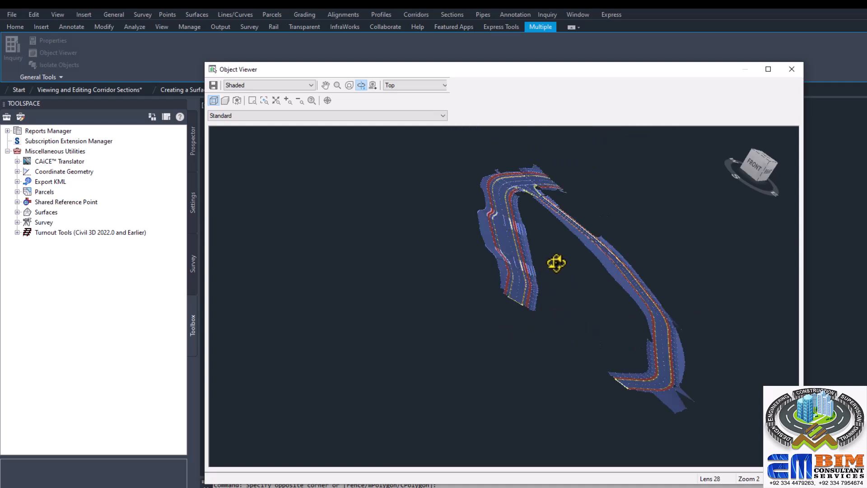
scroll(525, 276, down, 3)
scroll(623, 240, up, 2)
scroll(596, 254, up, 1)
scroll(596, 255, down, 3)
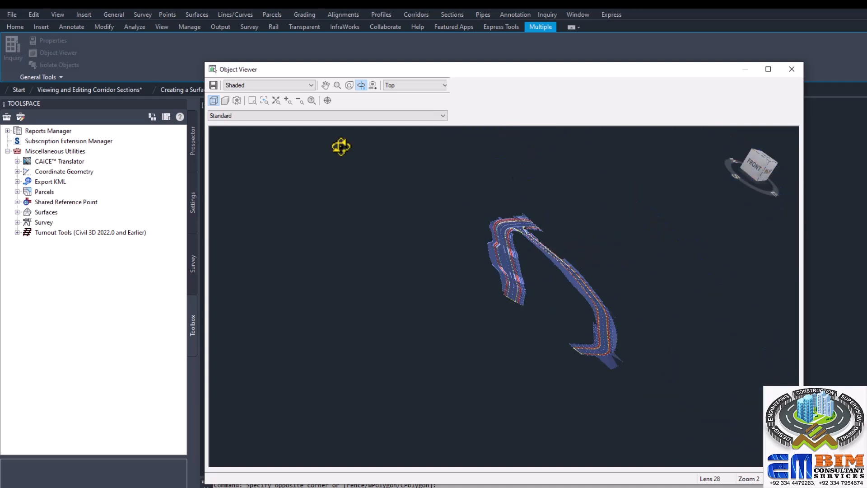
Step: Preview the solids in the Conceptual and Hidden visual styles, examining the main road's cut end in Hidden
click(310, 85)
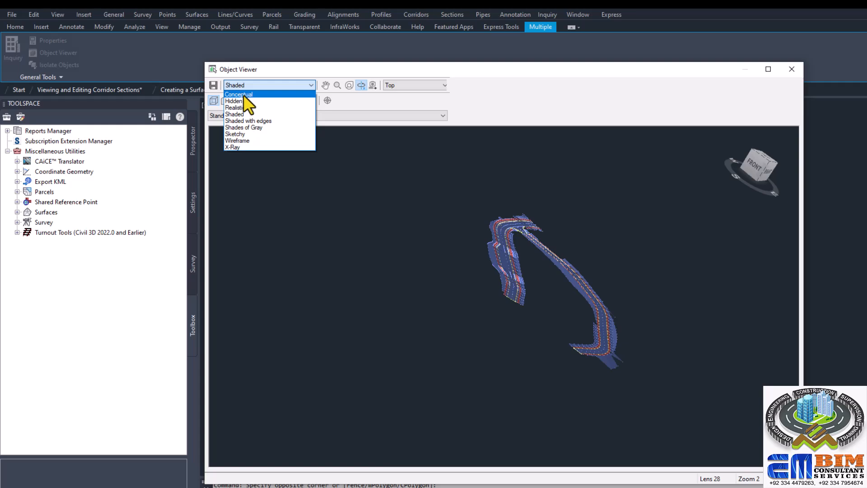
click(240, 94)
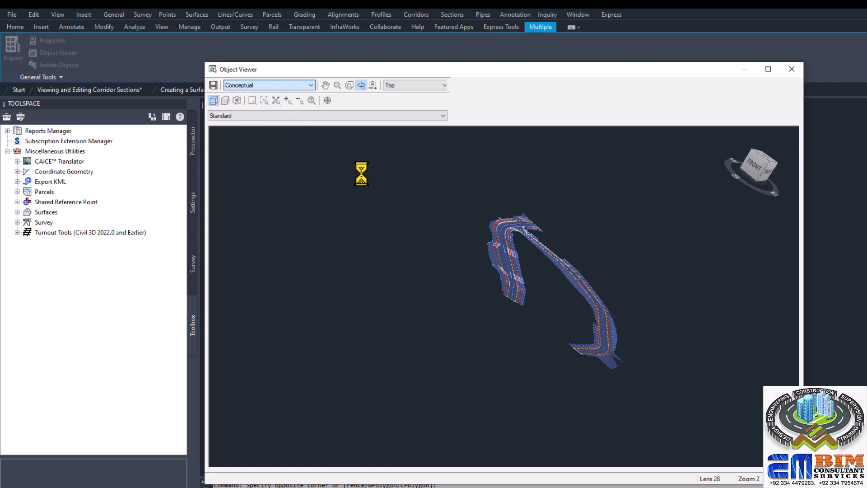
click(310, 85)
click(238, 101)
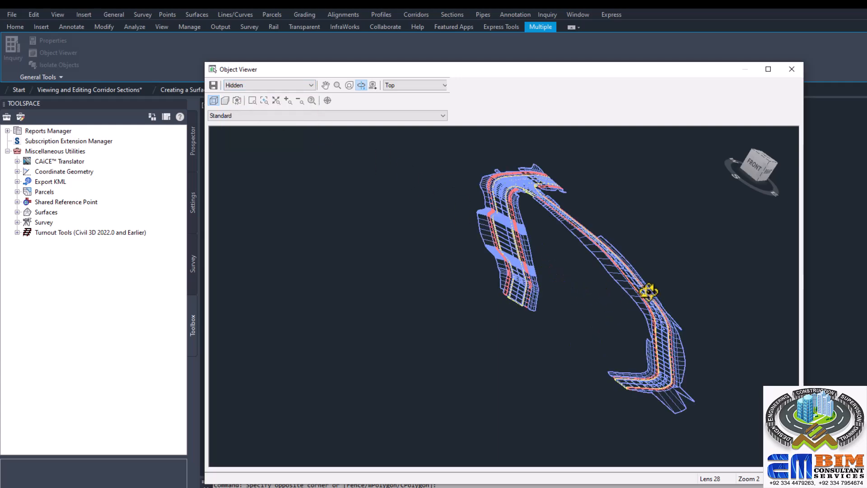
scroll(648, 292, up, 2)
scroll(523, 271, up, 2)
Step: Examine the main road's cut end in the Realistic visual style and close the Object Viewer
click(284, 86)
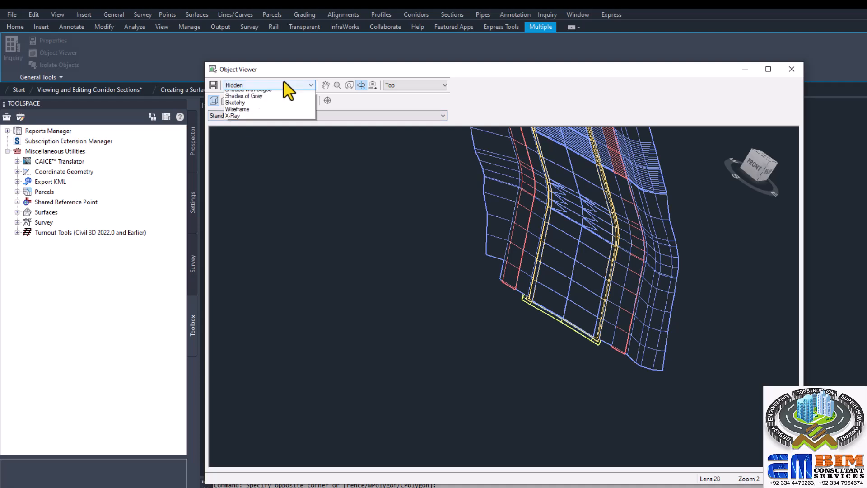
click(239, 108)
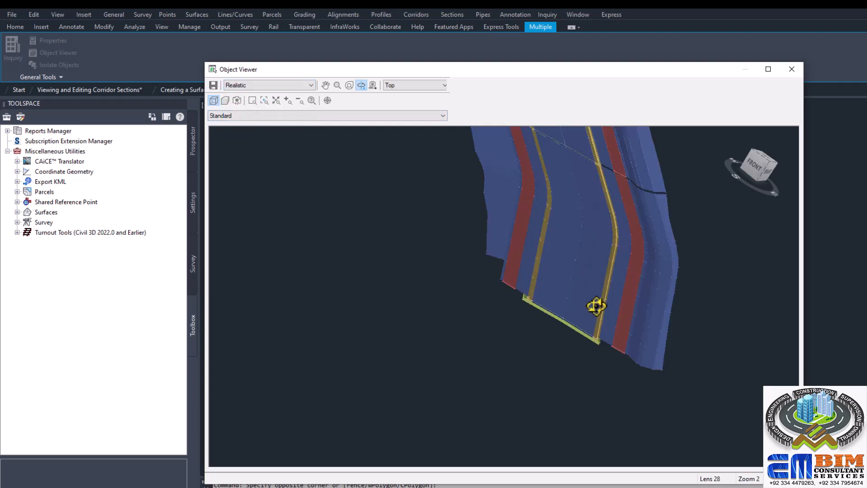
scroll(596, 303, up, 2)
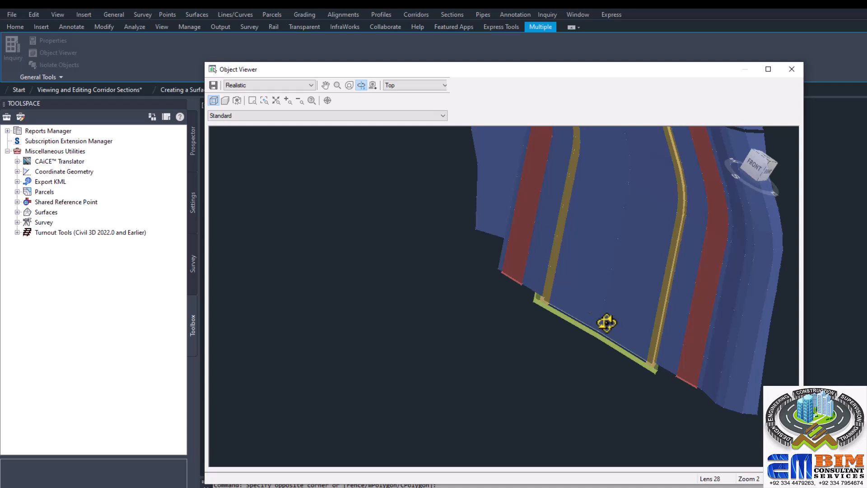
scroll(556, 300, up, 1)
scroll(556, 298, down, 3)
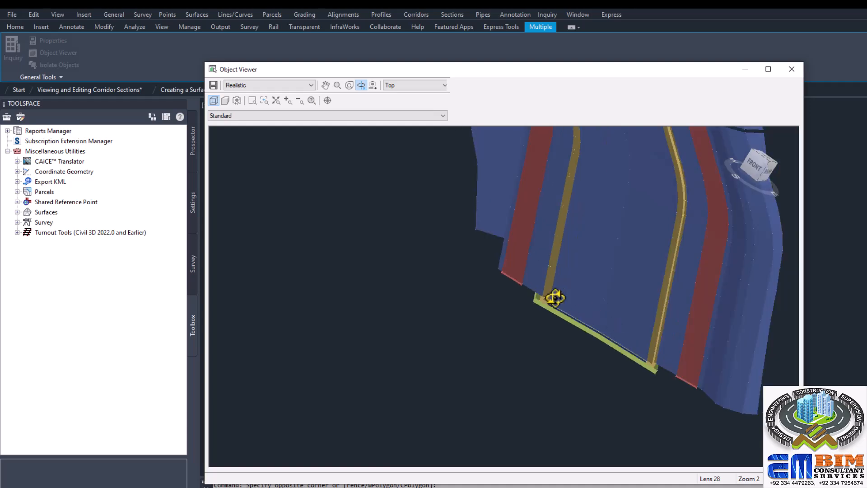
scroll(555, 299, down, 2)
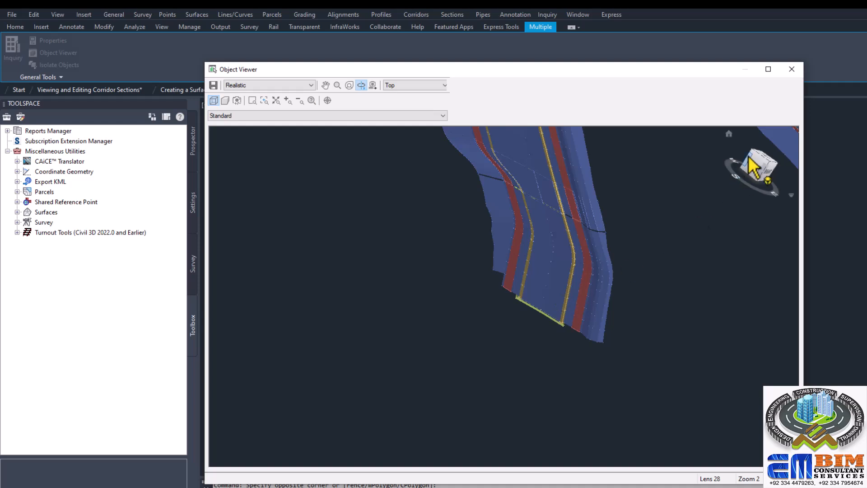
click(792, 69)
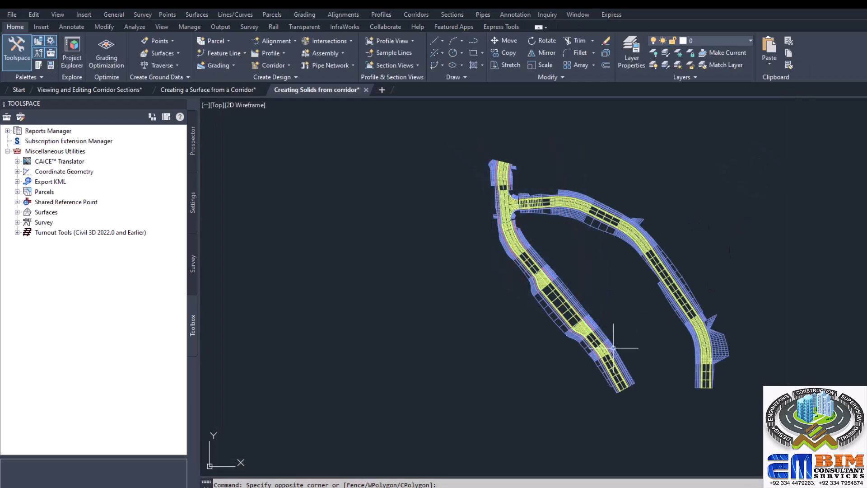